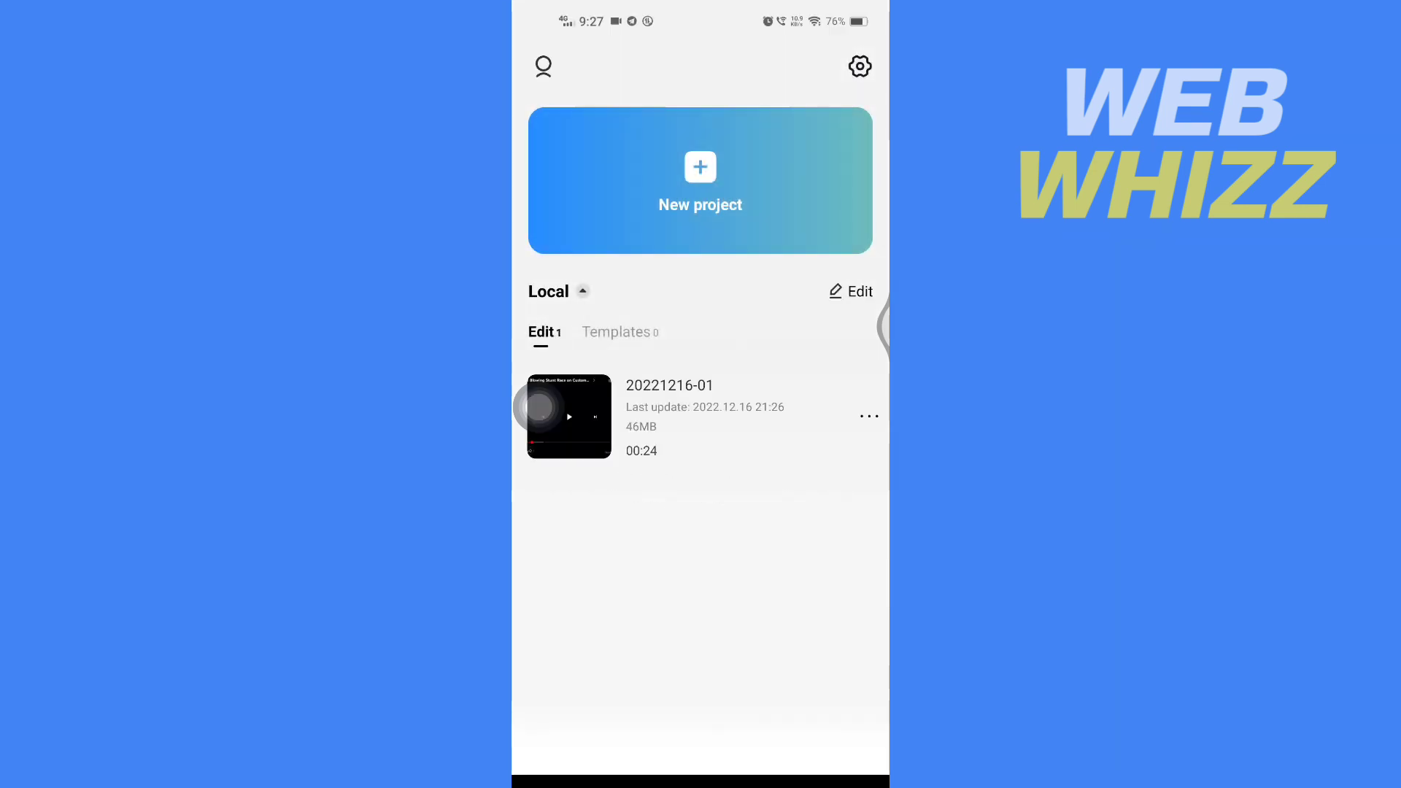
- Open the existing project for editing and dismiss the chroma key tip
click(539, 408)
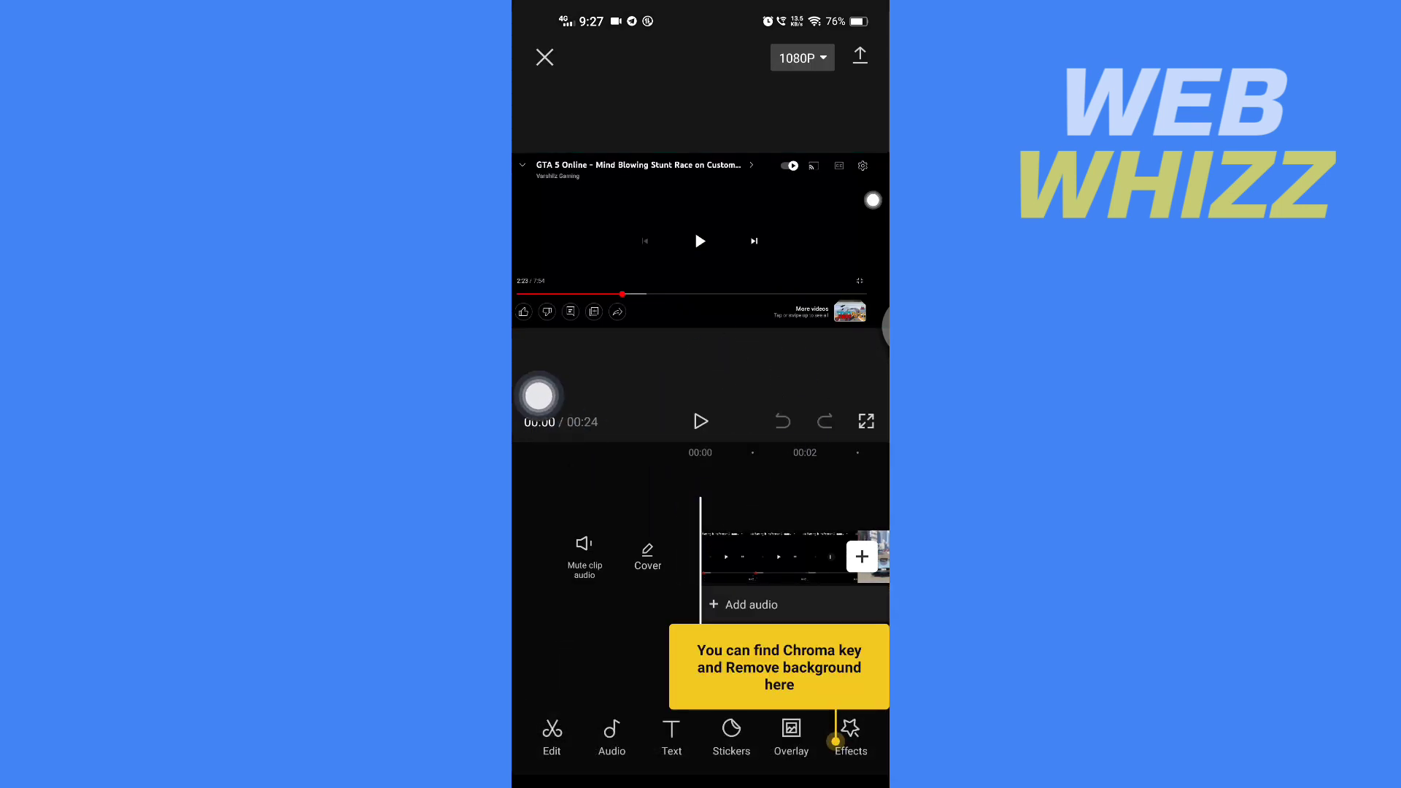
click(538, 396)
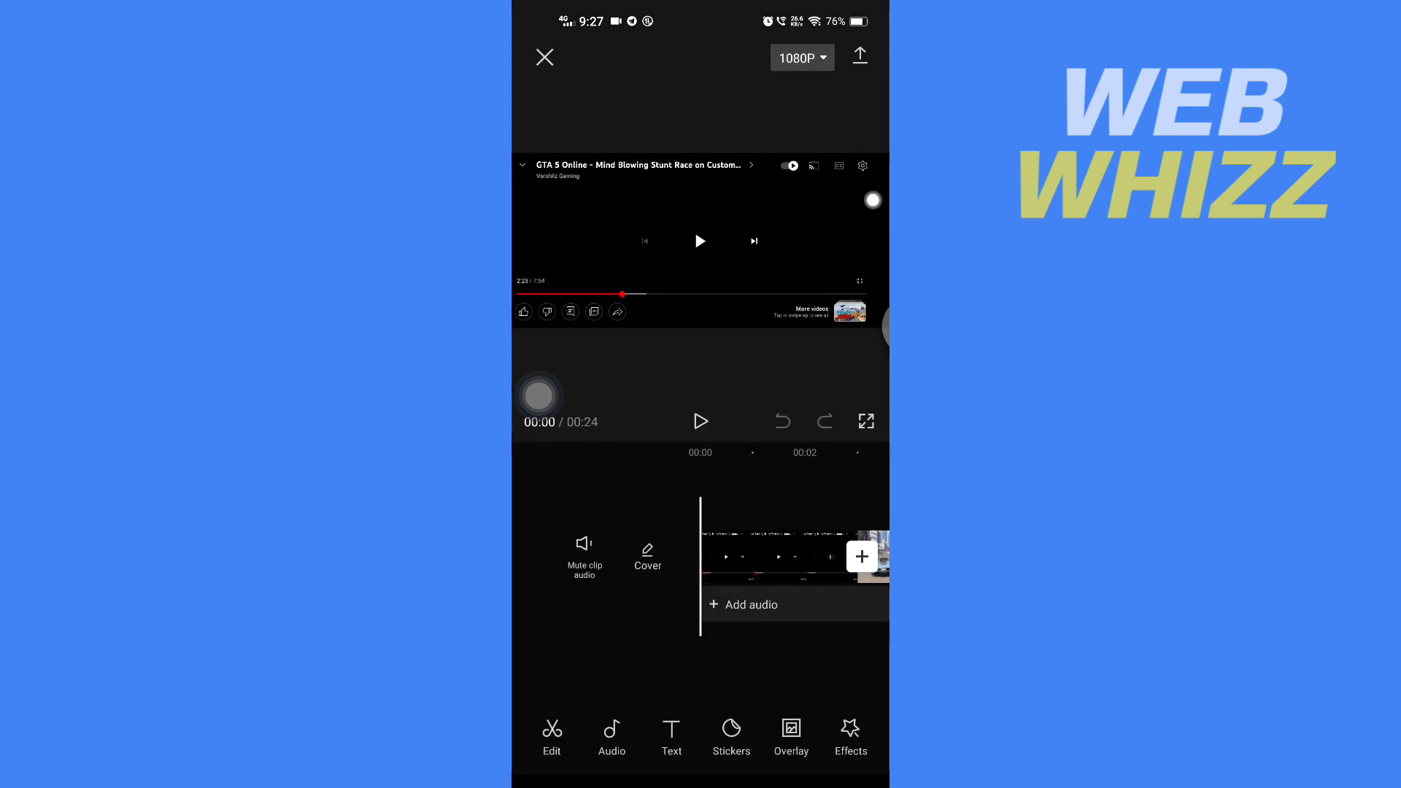
- Add the device sound Amazement.mp3 as an audio track beneath the video clip
click(751, 604)
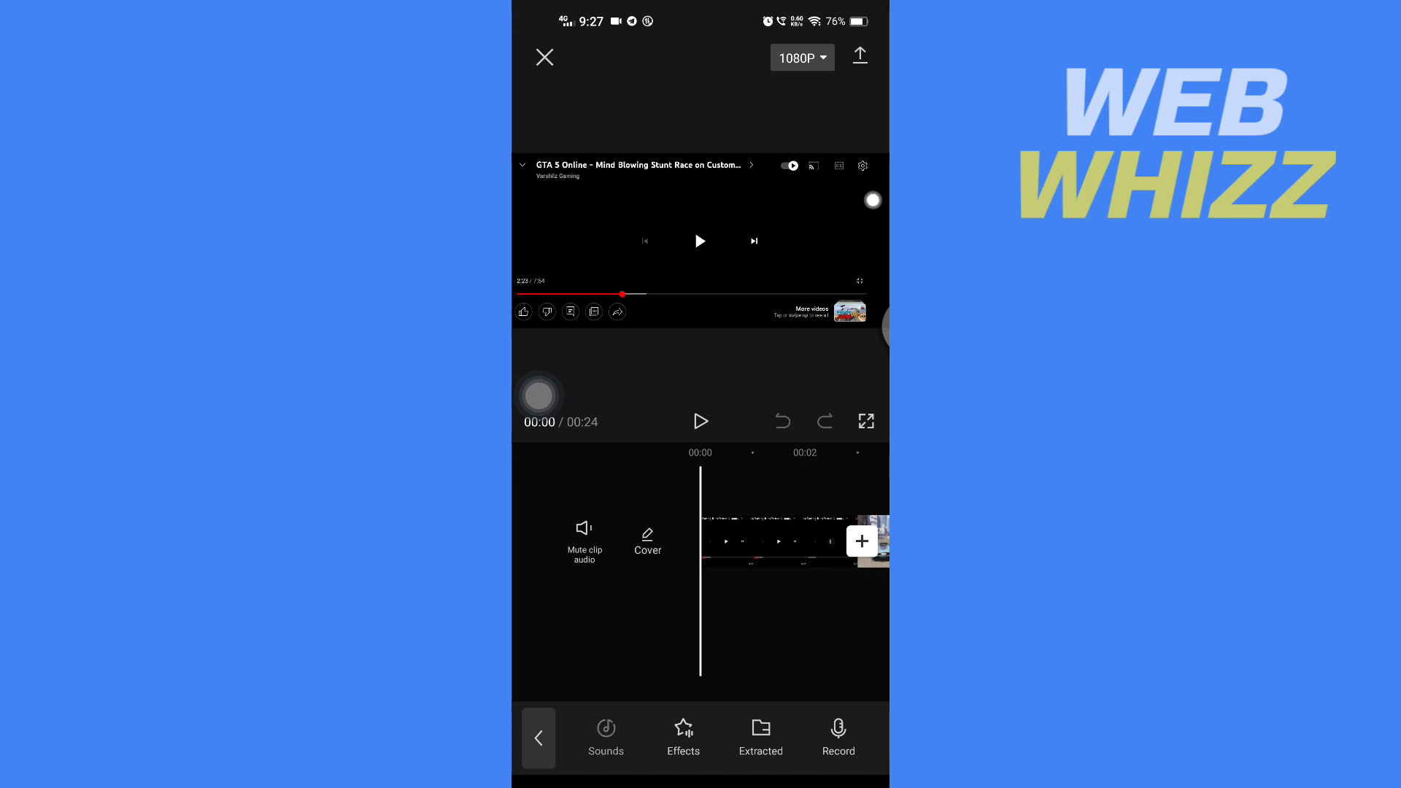
click(605, 736)
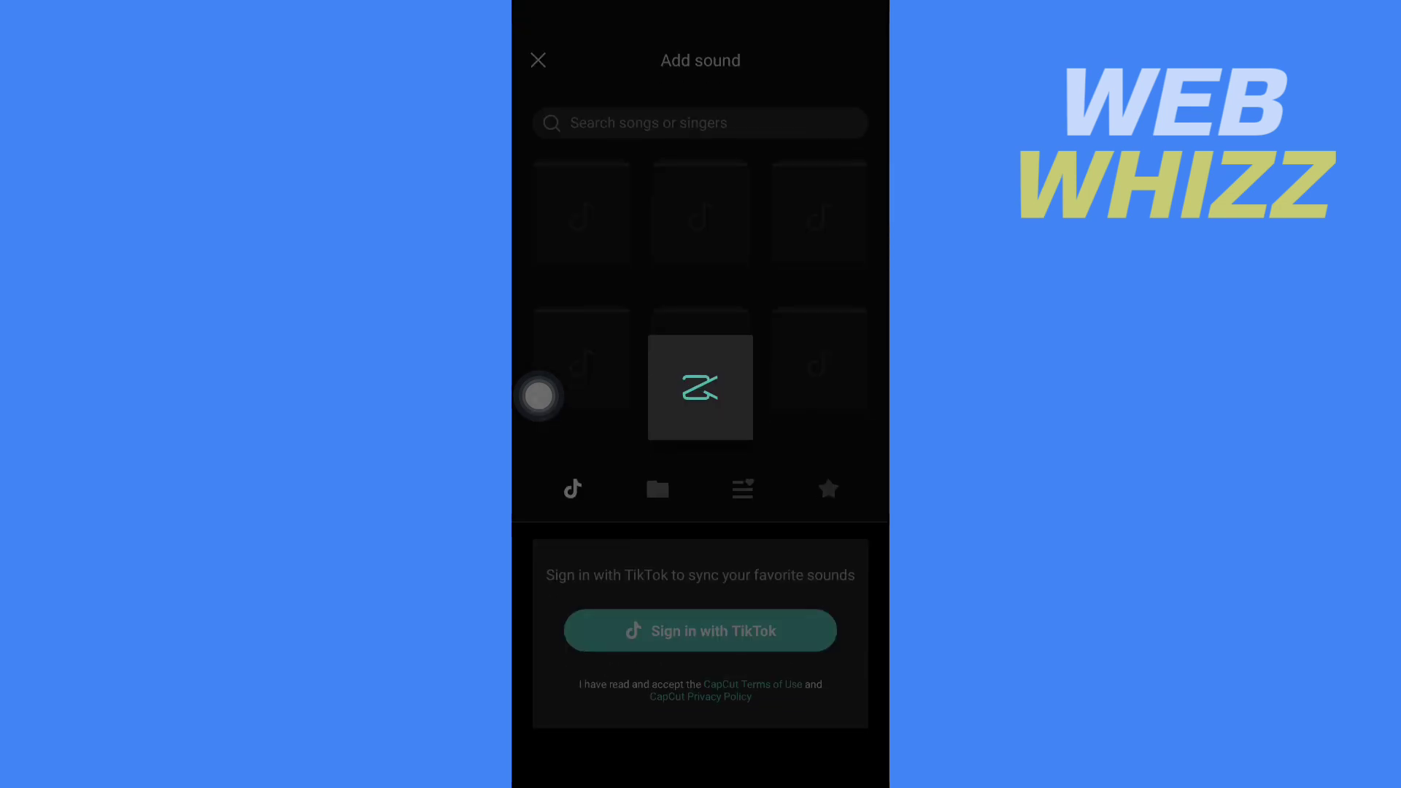
click(656, 600)
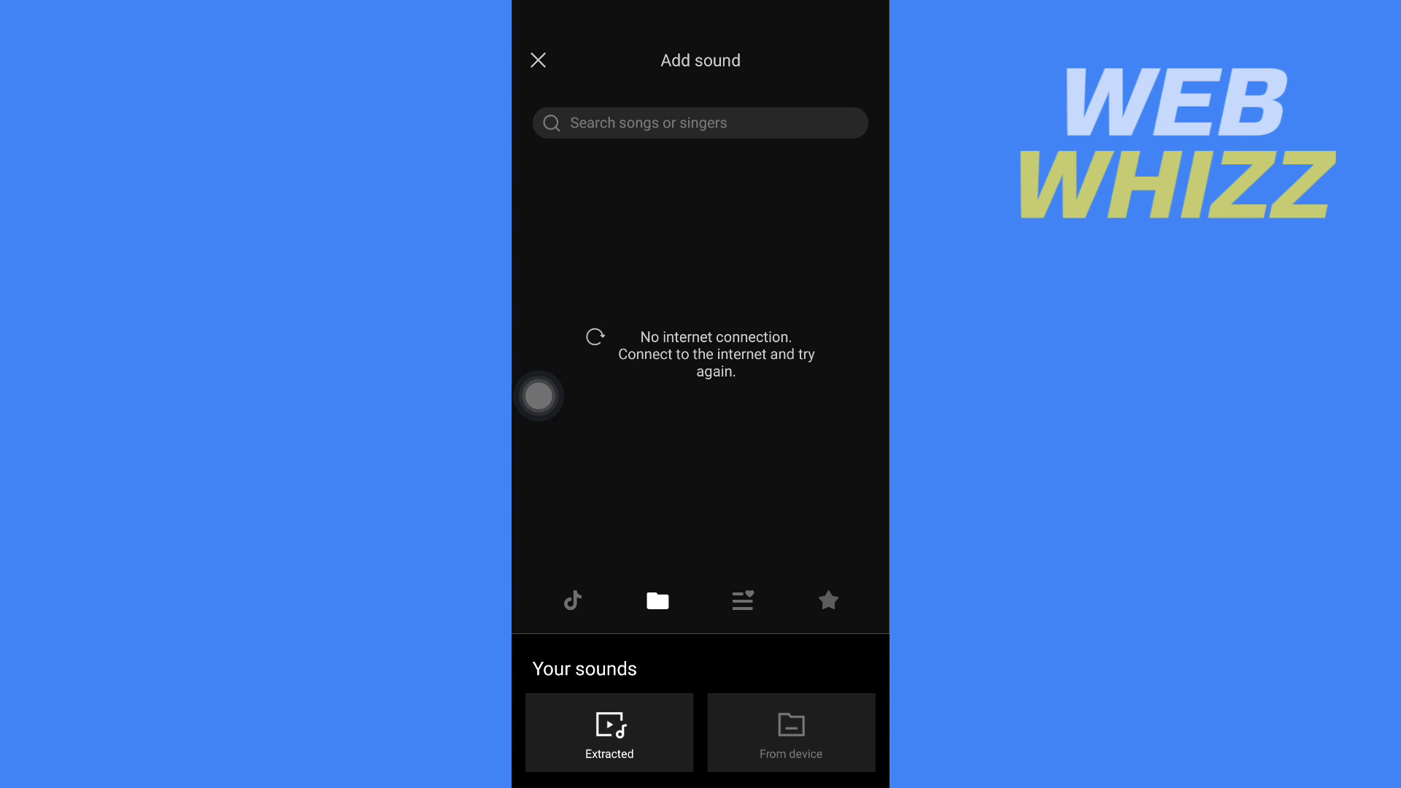
click(791, 537)
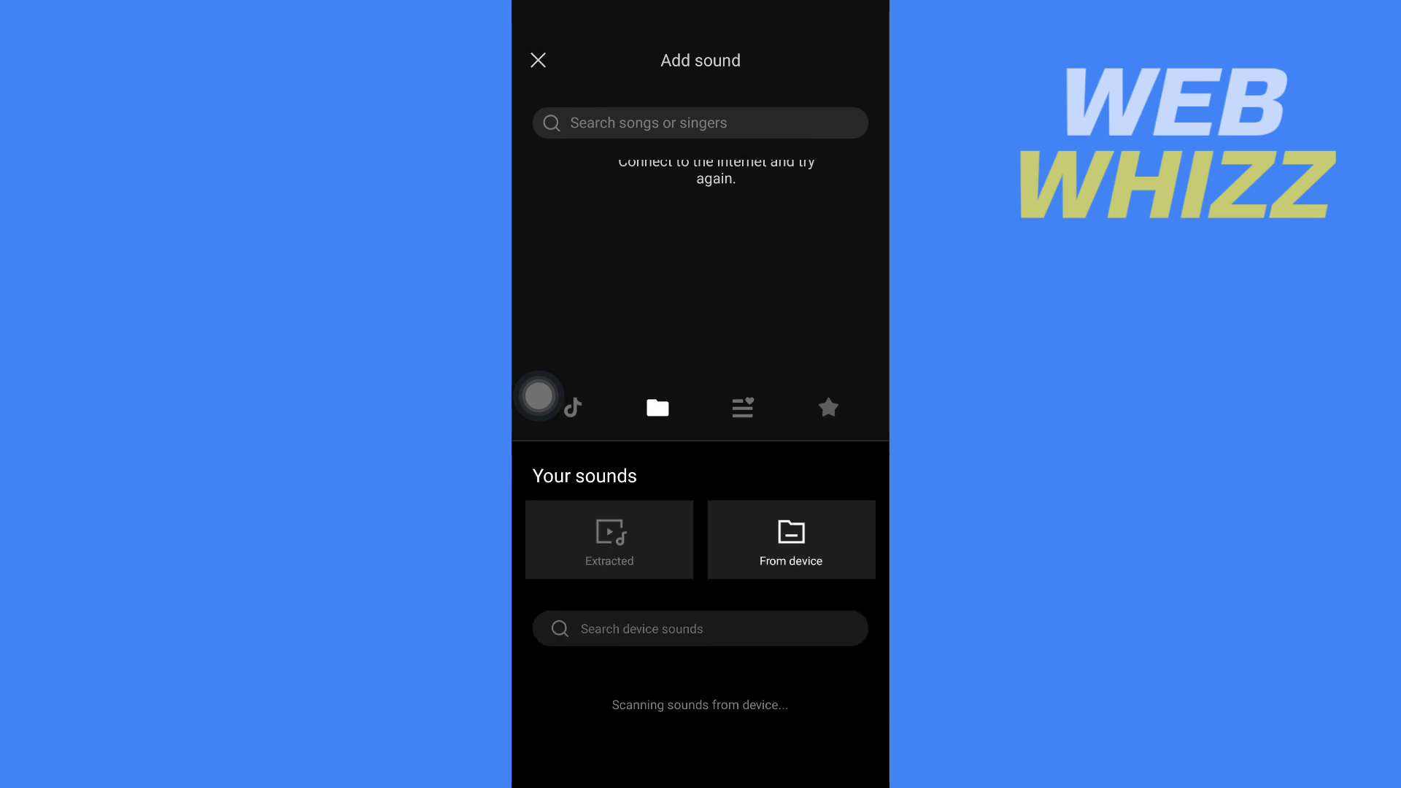
scroll(538, 395, down, 5)
key(Escape)
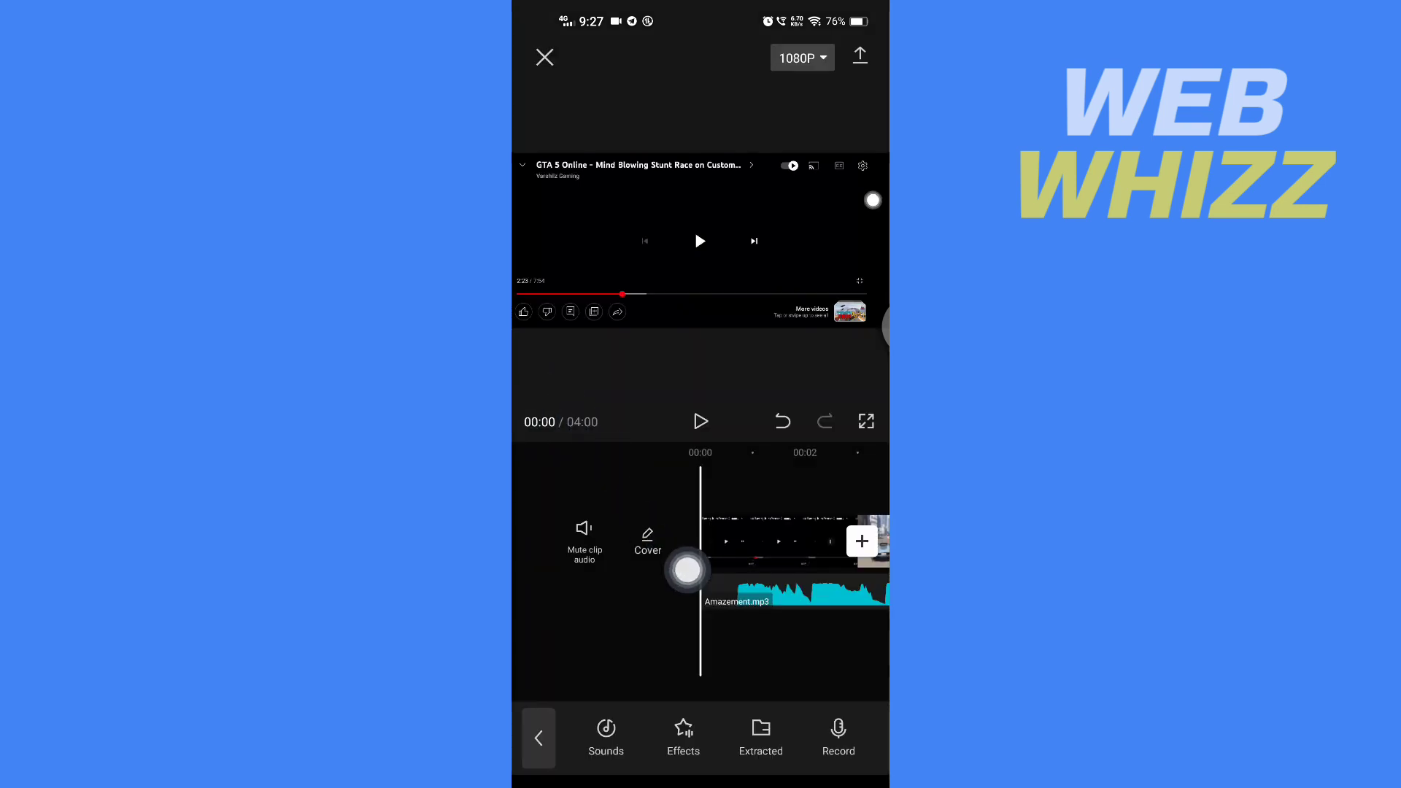
scroll(863, 591, down, 3)
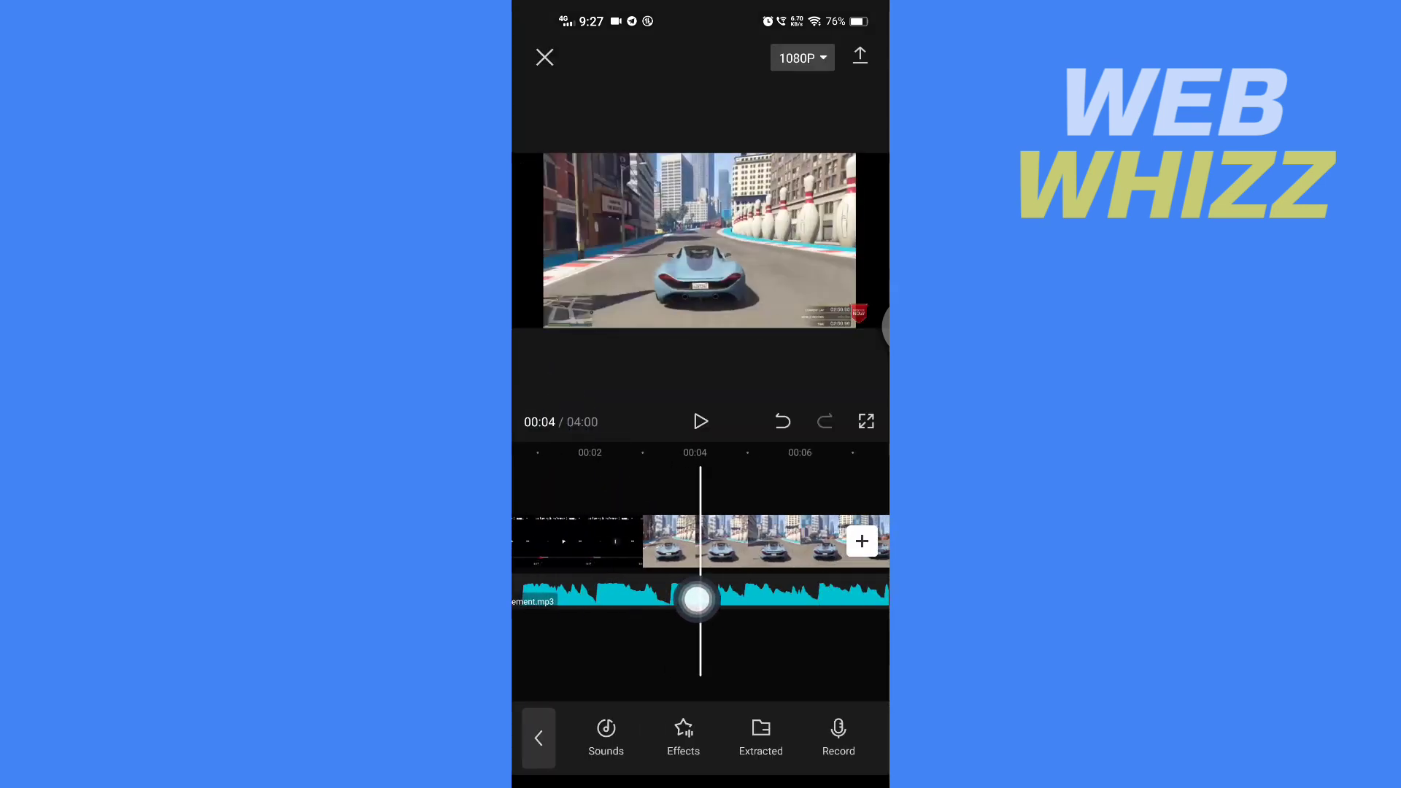
scroll(863, 577, up, 1)
scroll(862, 578, up, 2)
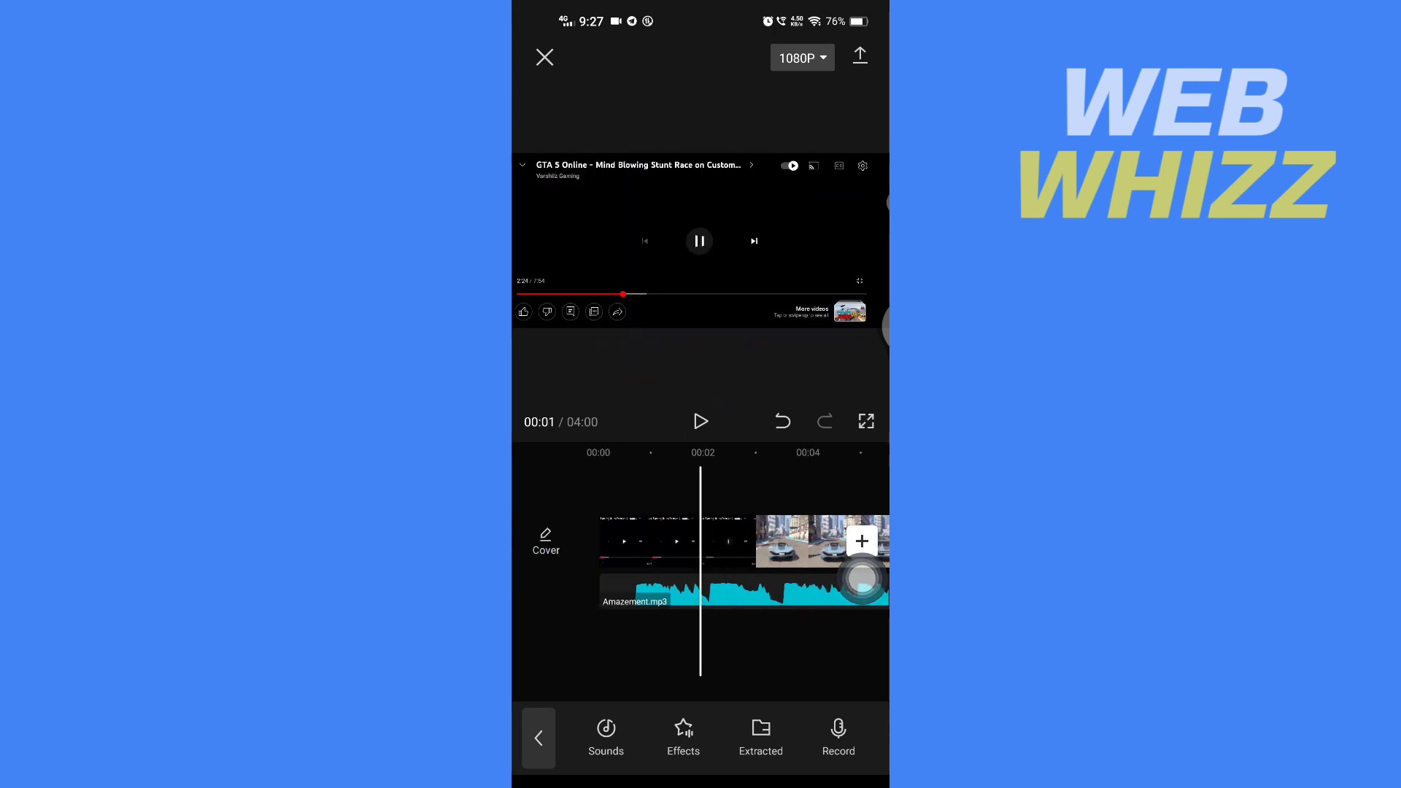
- Scroll the timeline so the playhead sits a few seconds into the project
drag(862, 578, 843, 597)
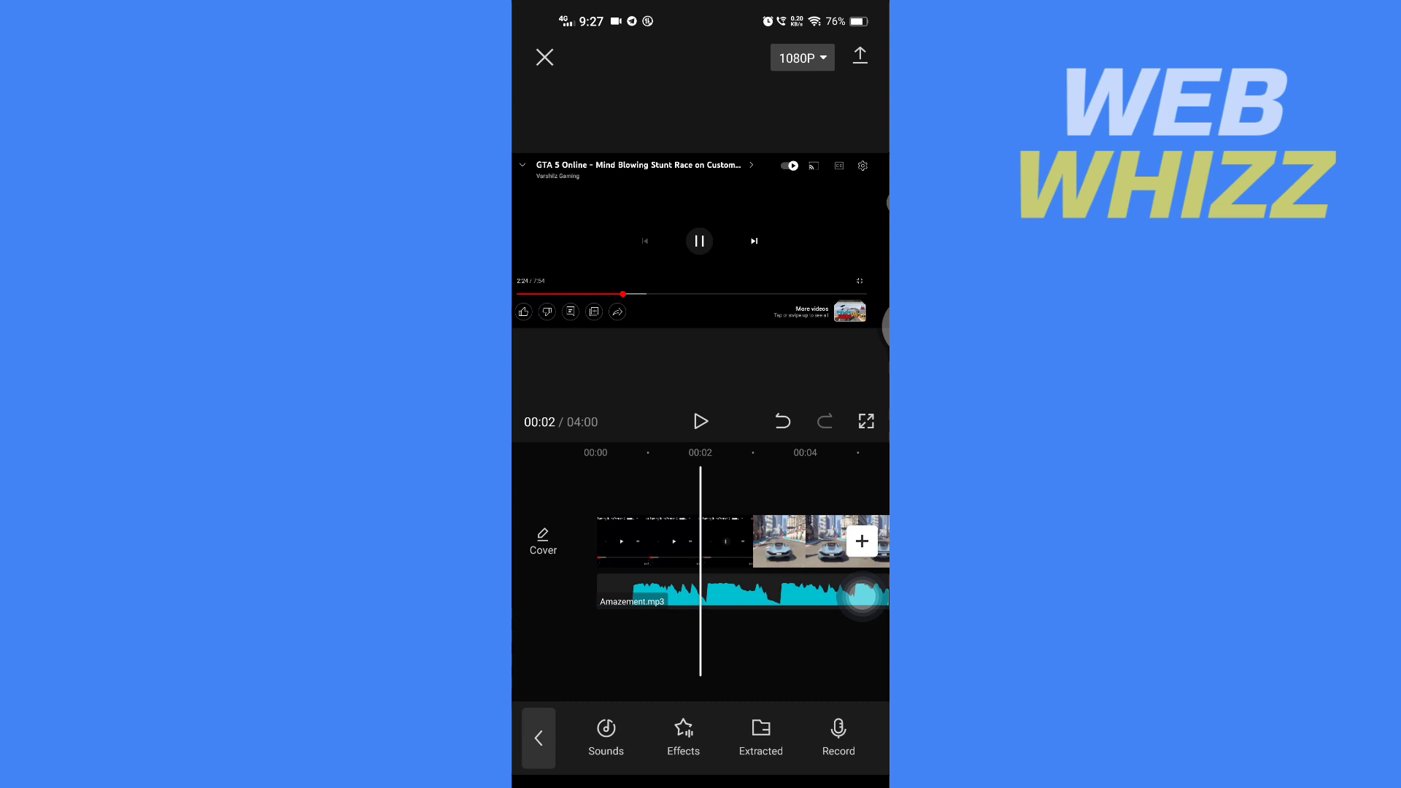
drag(862, 594, 862, 594)
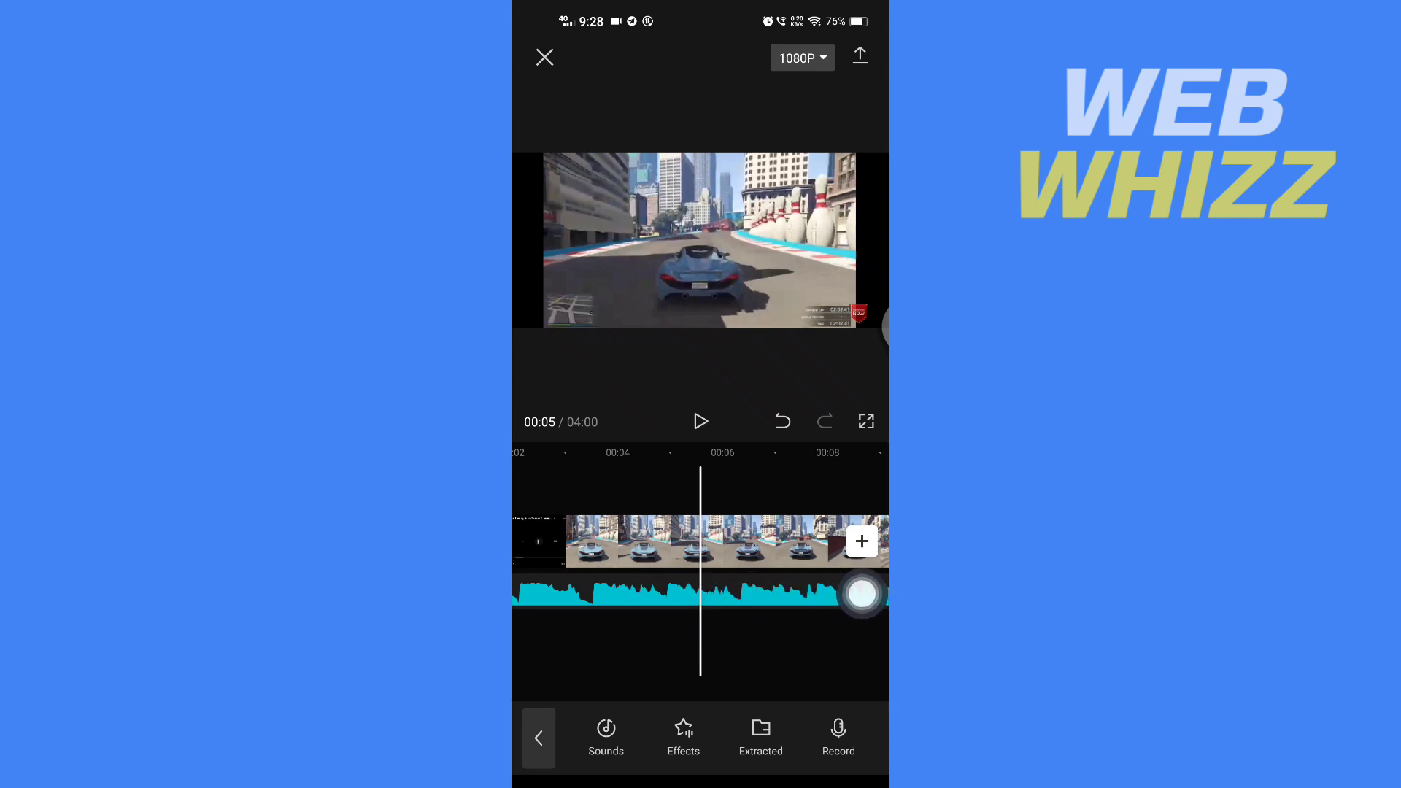
- Split the Amazement.mp3 track into two pieces at about five seconds, then deselect it
click(863, 595)
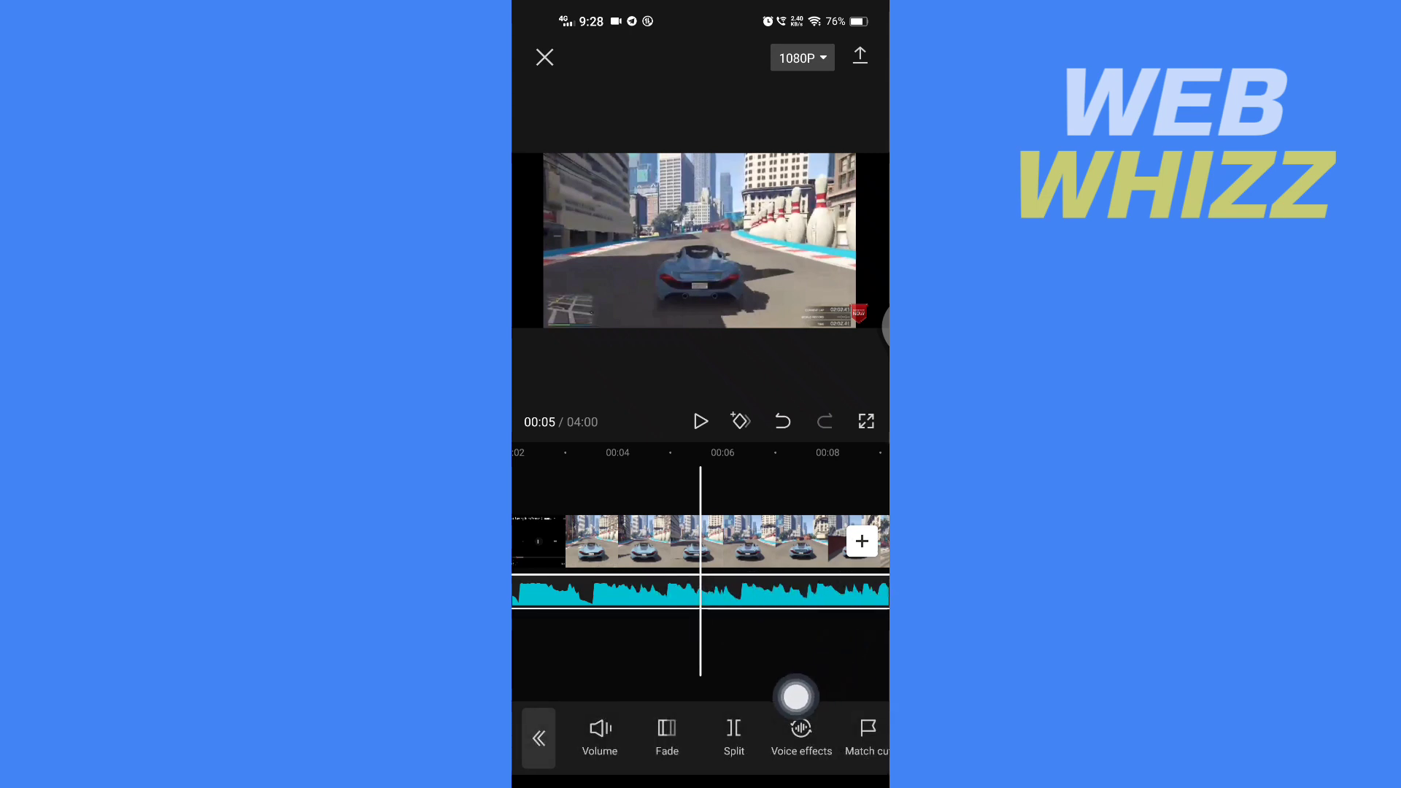
click(739, 747)
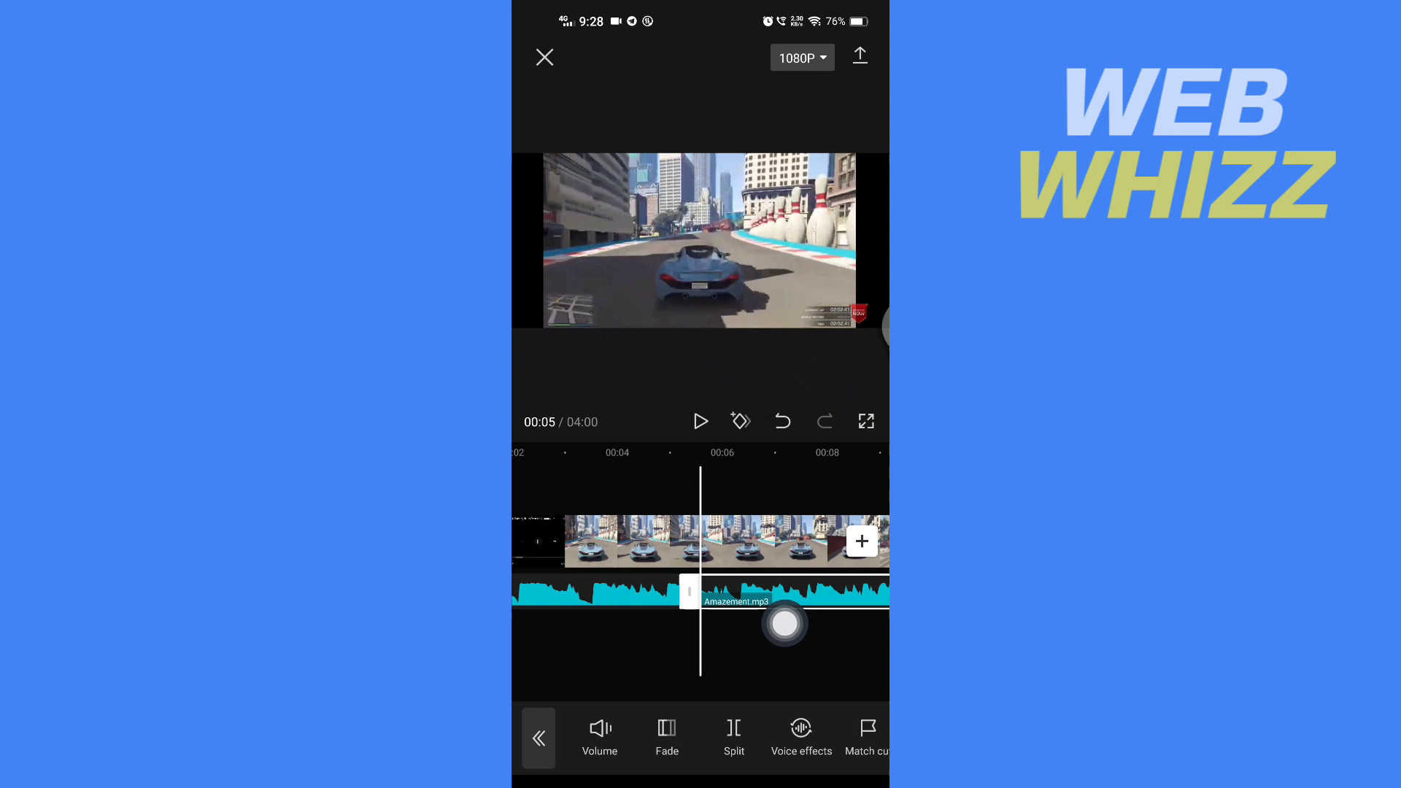
click(672, 627)
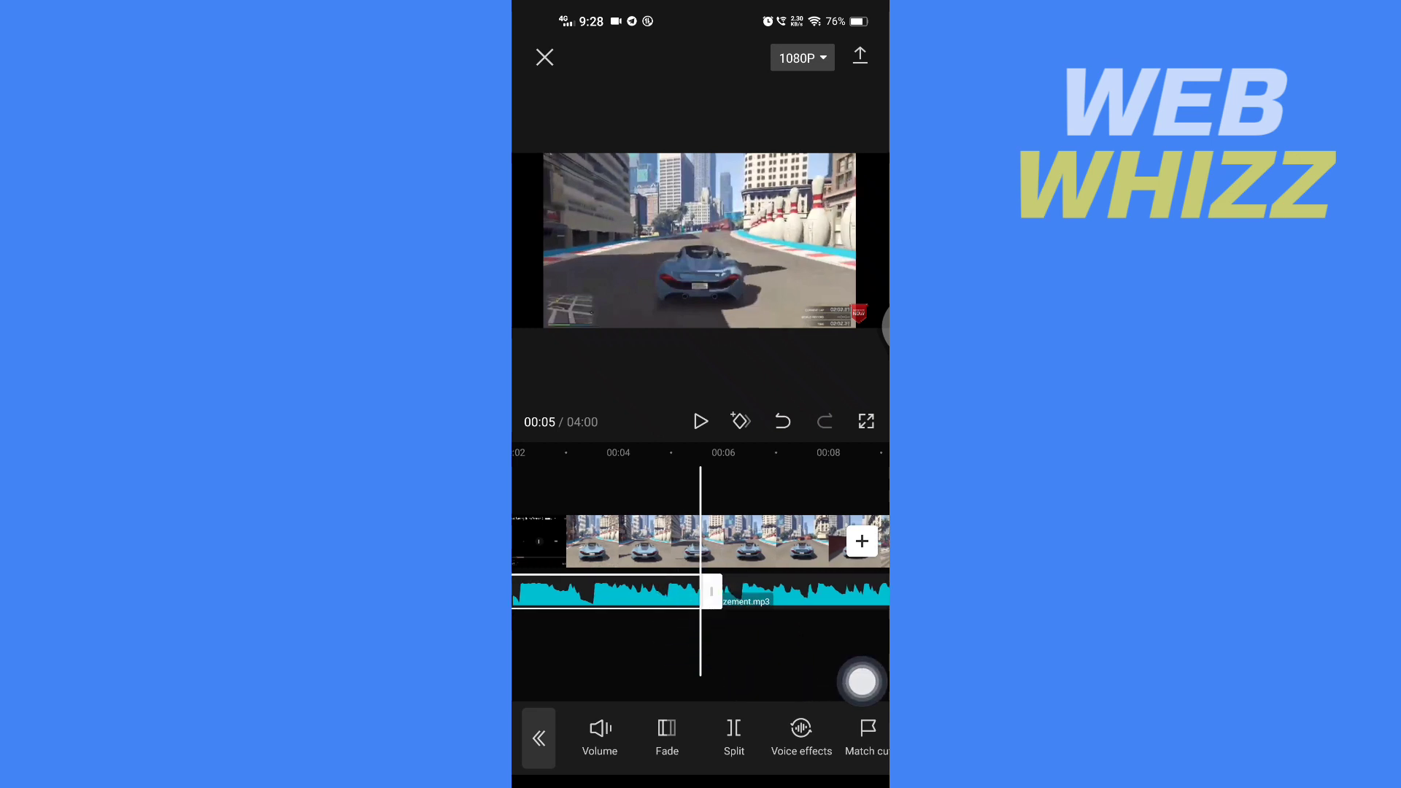
click(861, 681)
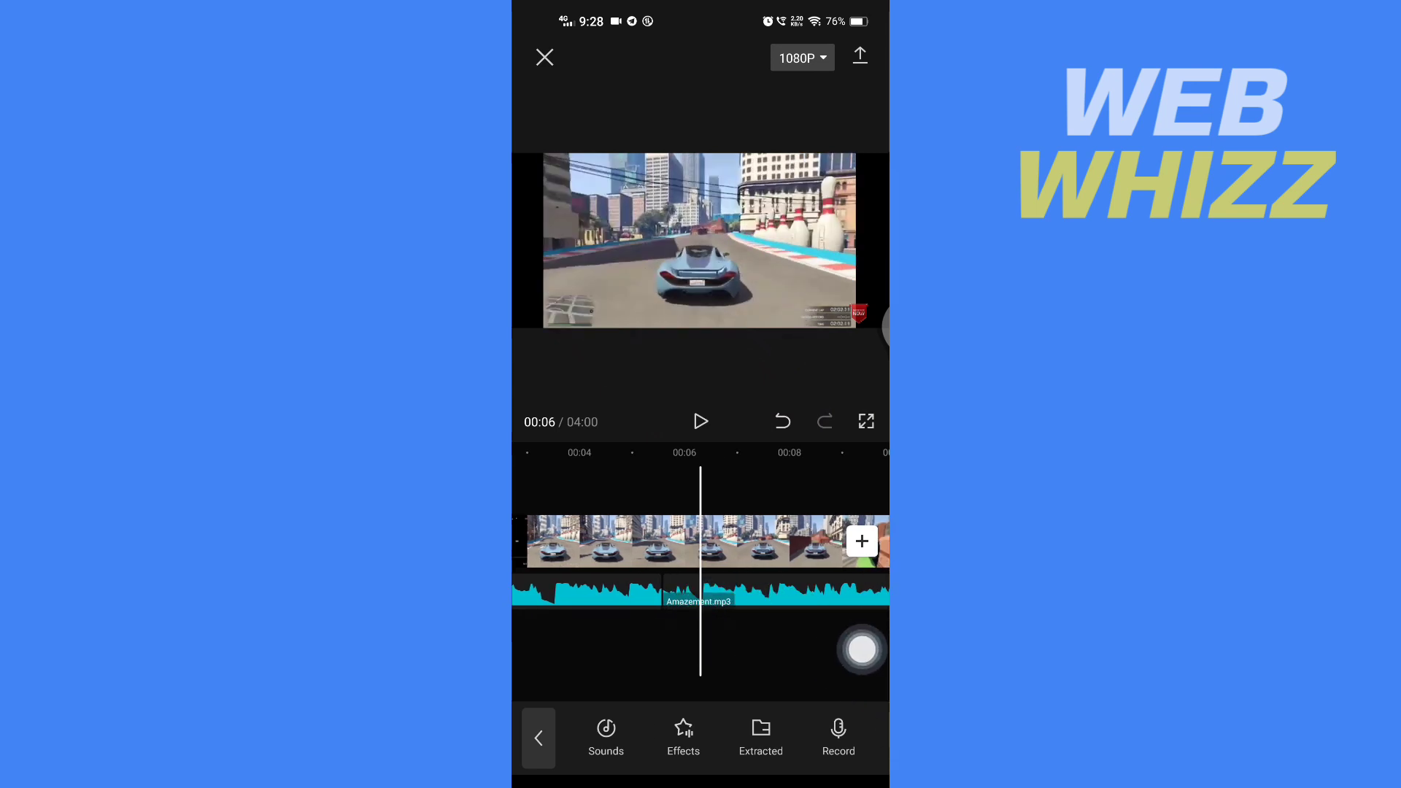
- Delete the later Amazement.mp3 piece and pan the playhead back to five seconds
click(861, 650)
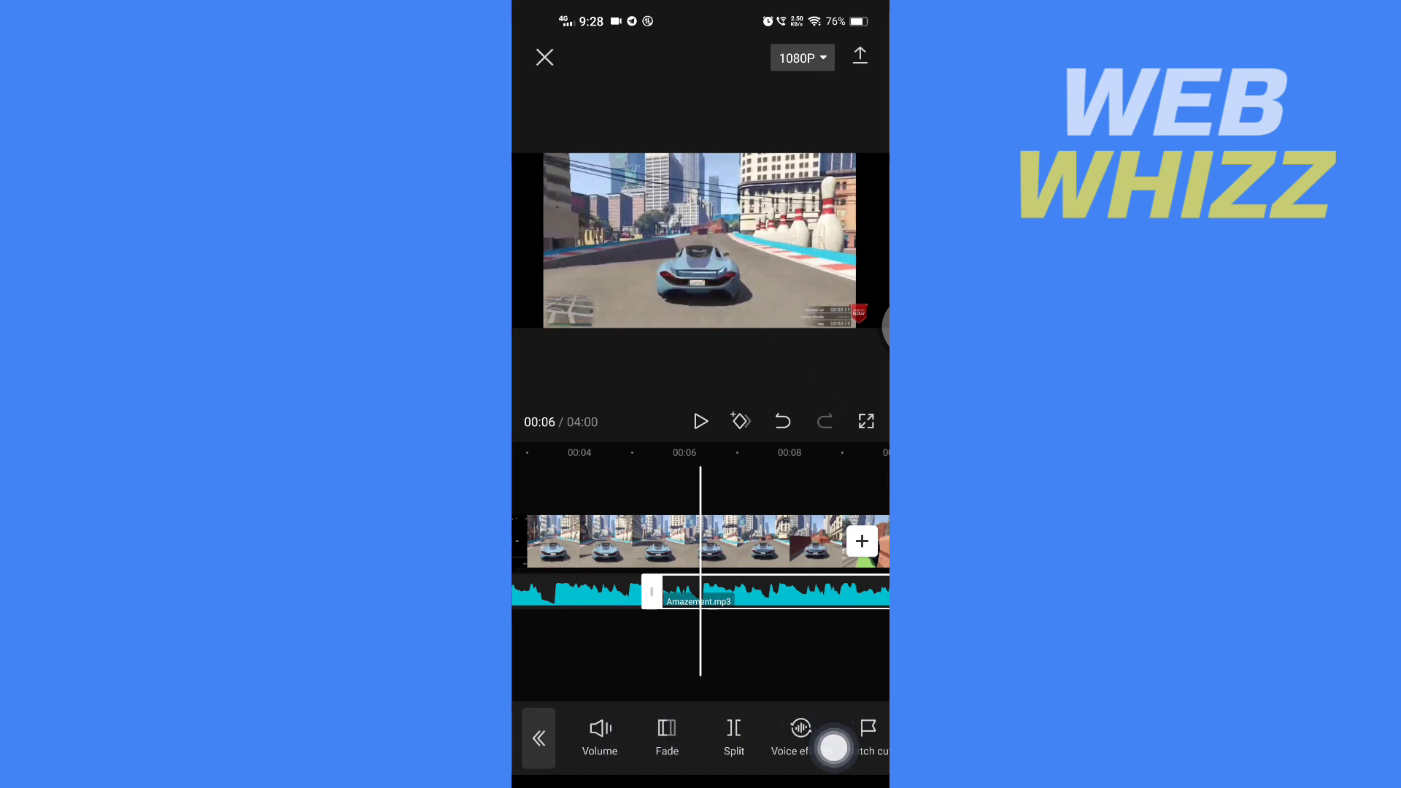
scroll(832, 744, right, 1)
scroll(832, 744, right, 3)
scroll(835, 748, right, 2)
scroll(832, 750, right, 1)
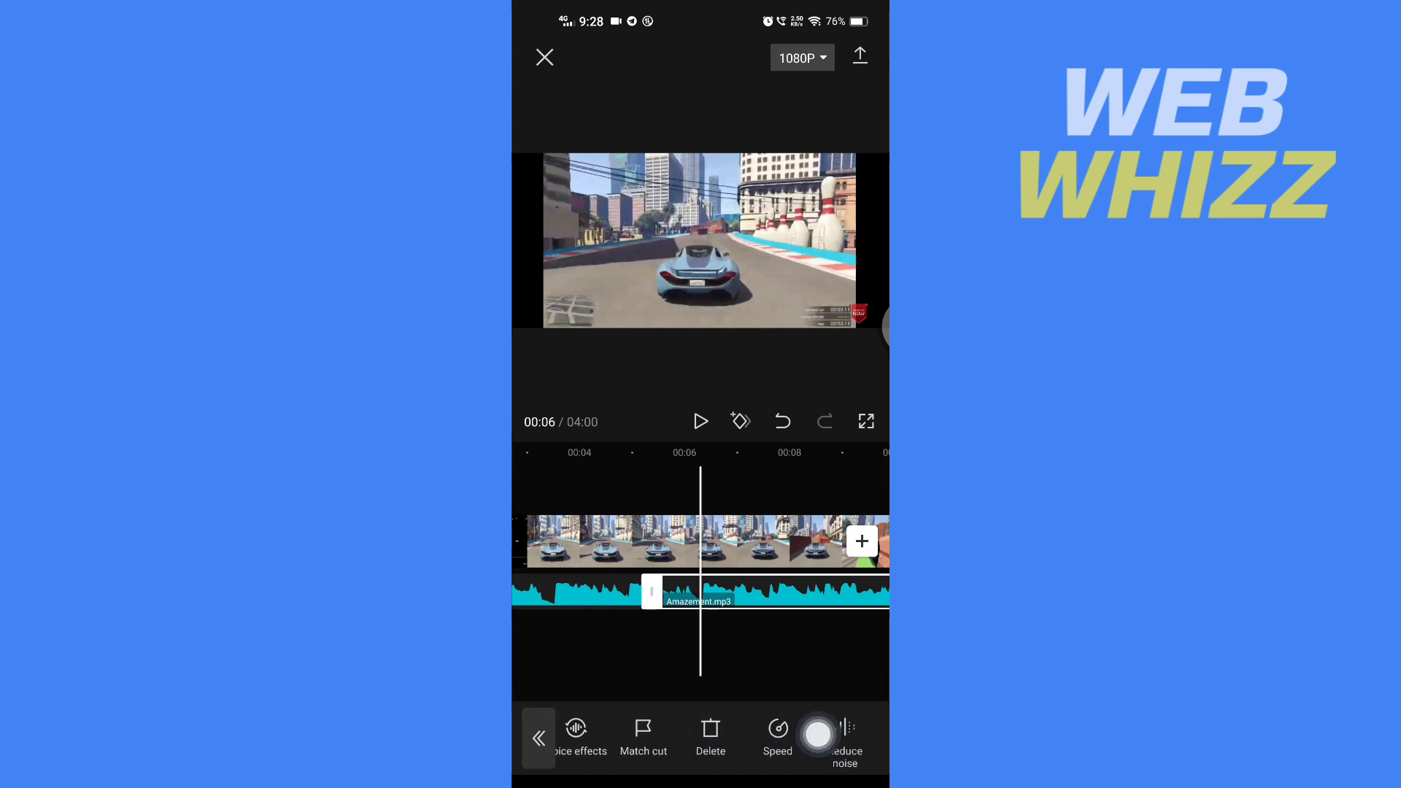
click(728, 728)
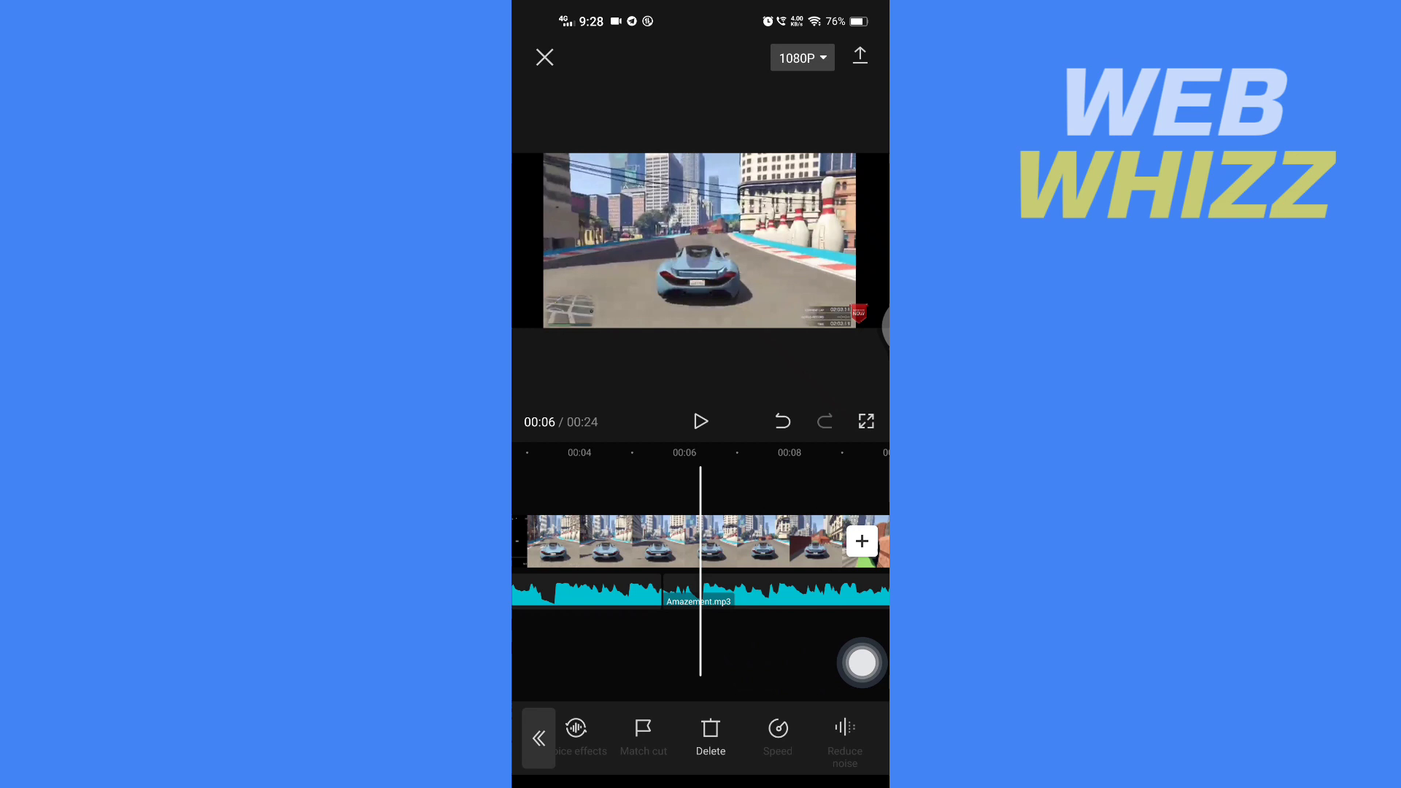
drag(826, 660, 863, 659)
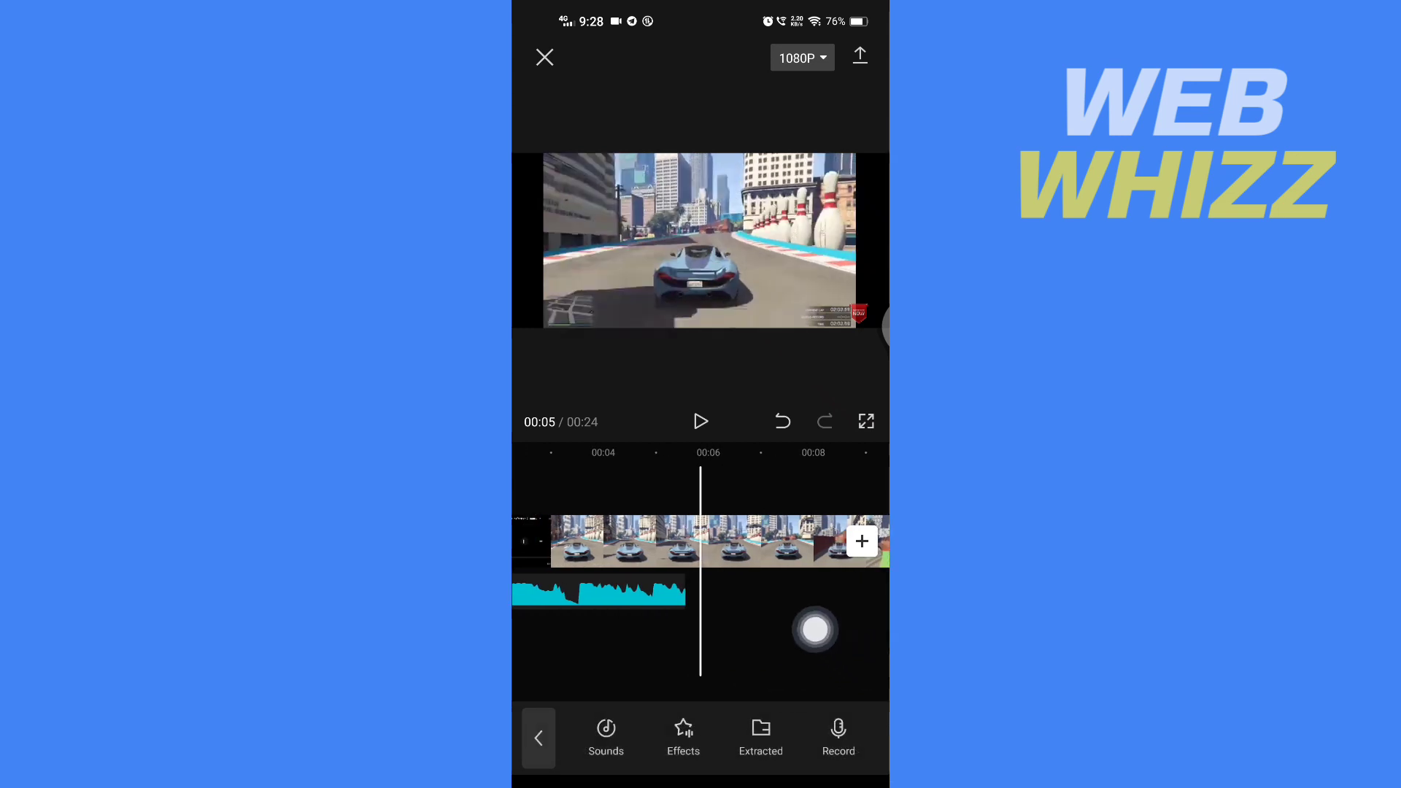
drag(782, 585, 876, 604)
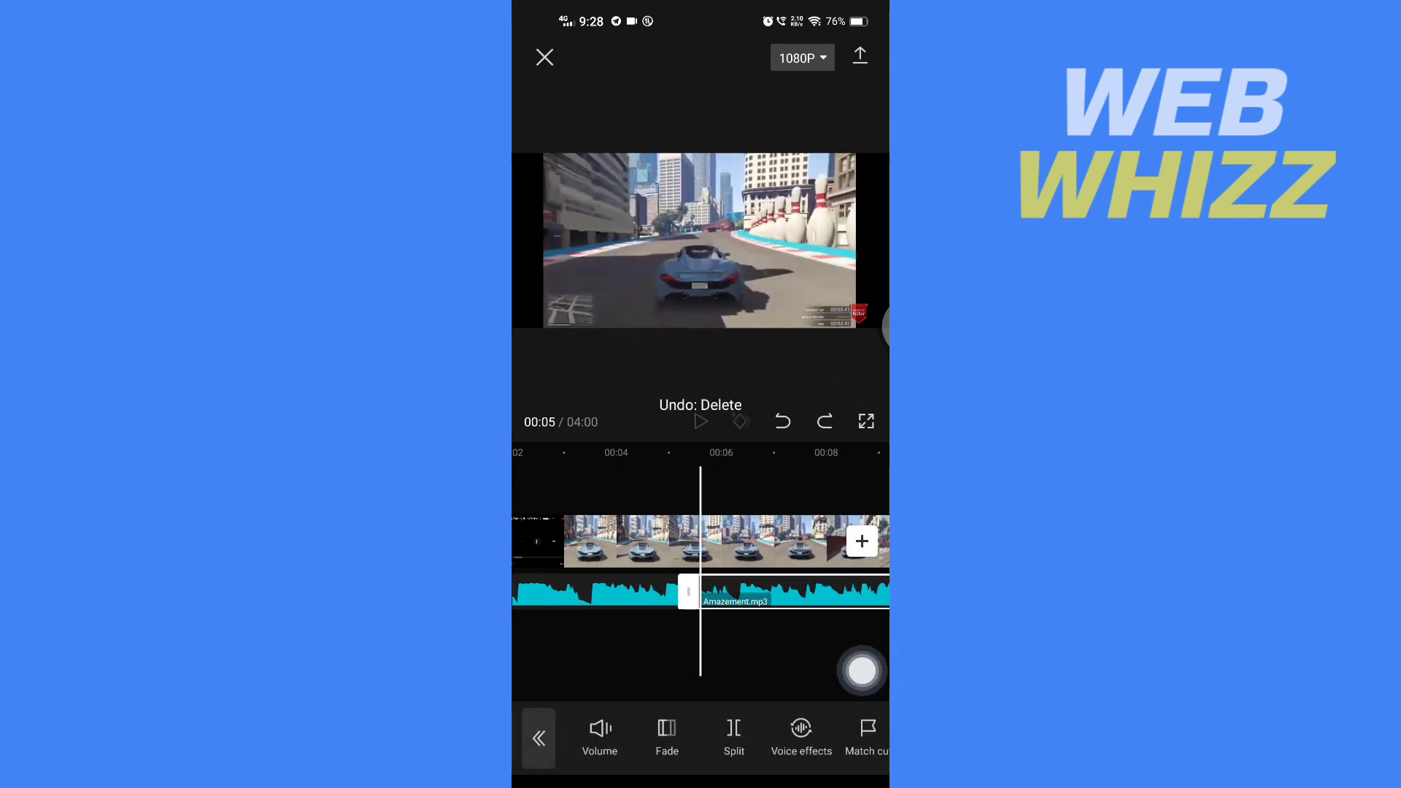
- Select the restored later Amazement.mp3 piece after the undo
click(863, 668)
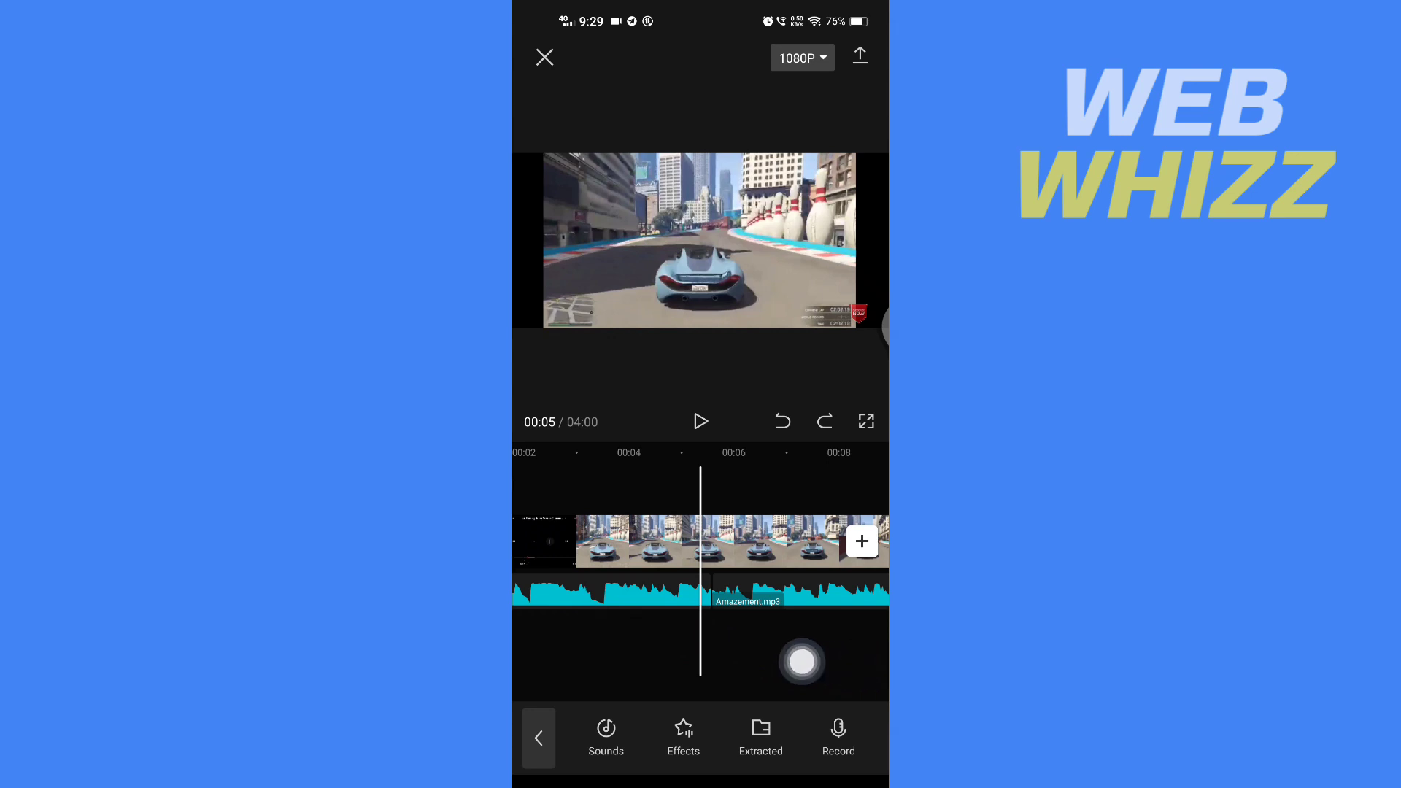
click(538, 659)
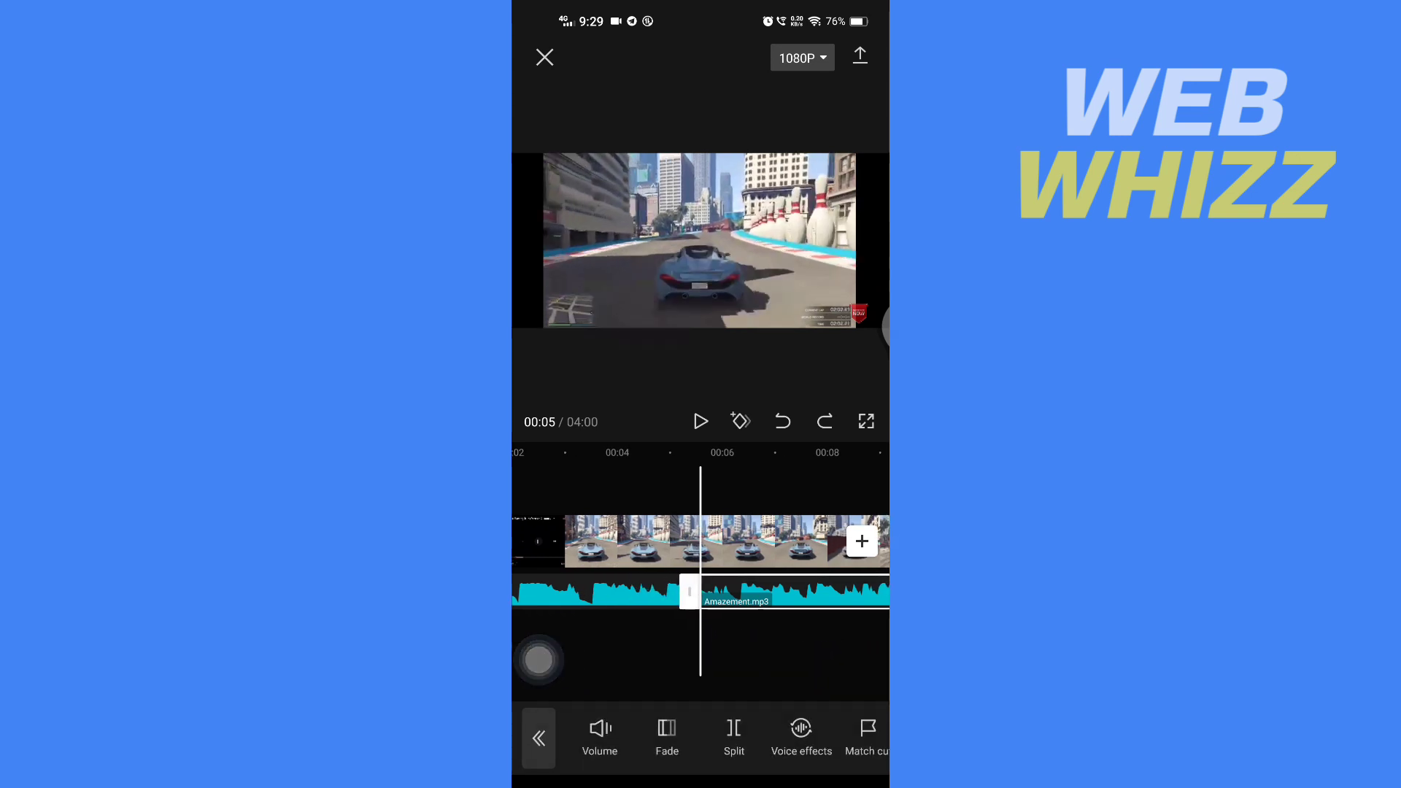
drag(832, 739, 673, 738)
- Delete the later audio piece again and drag the remaining clip to start around four seconds
click(780, 739)
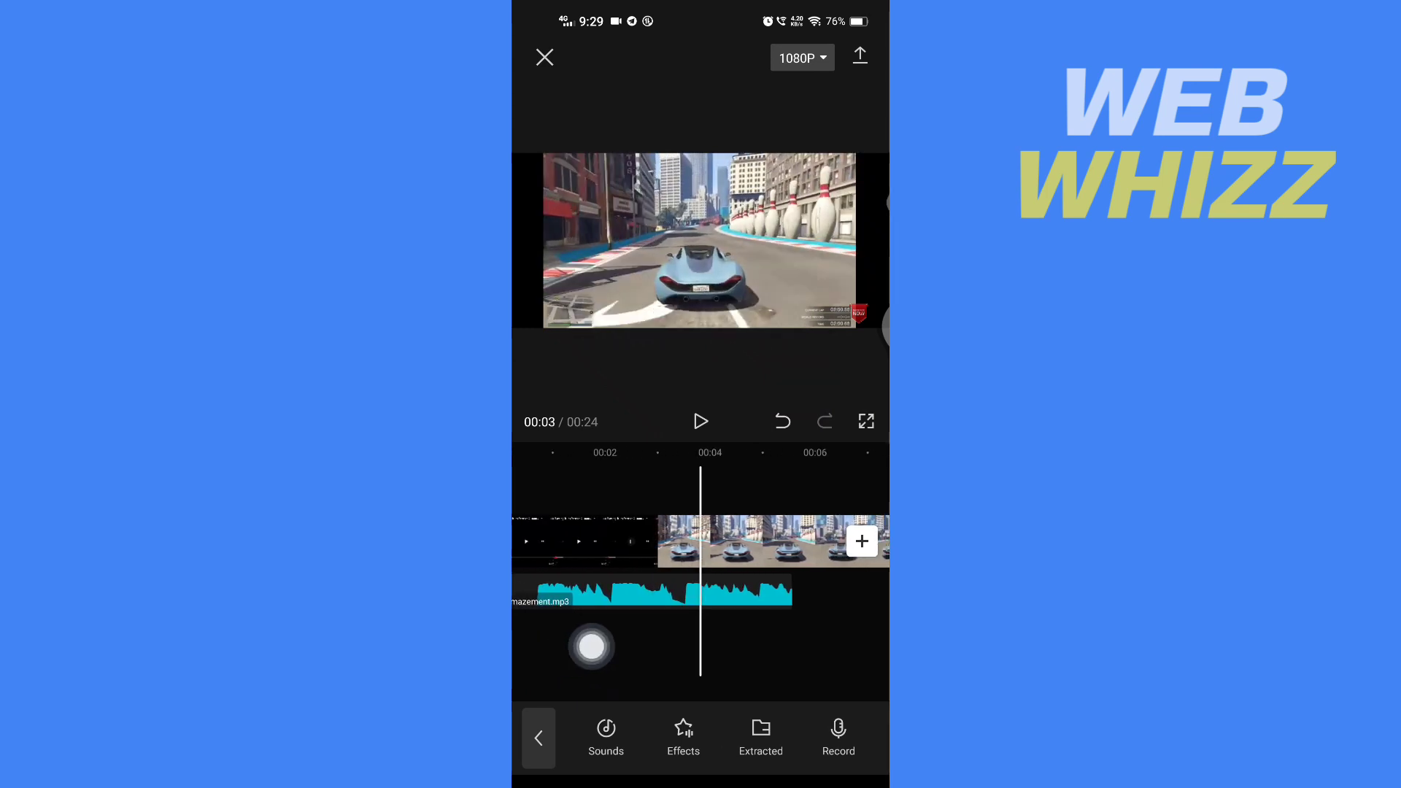
drag(653, 628, 539, 629)
drag(784, 608, 861, 601)
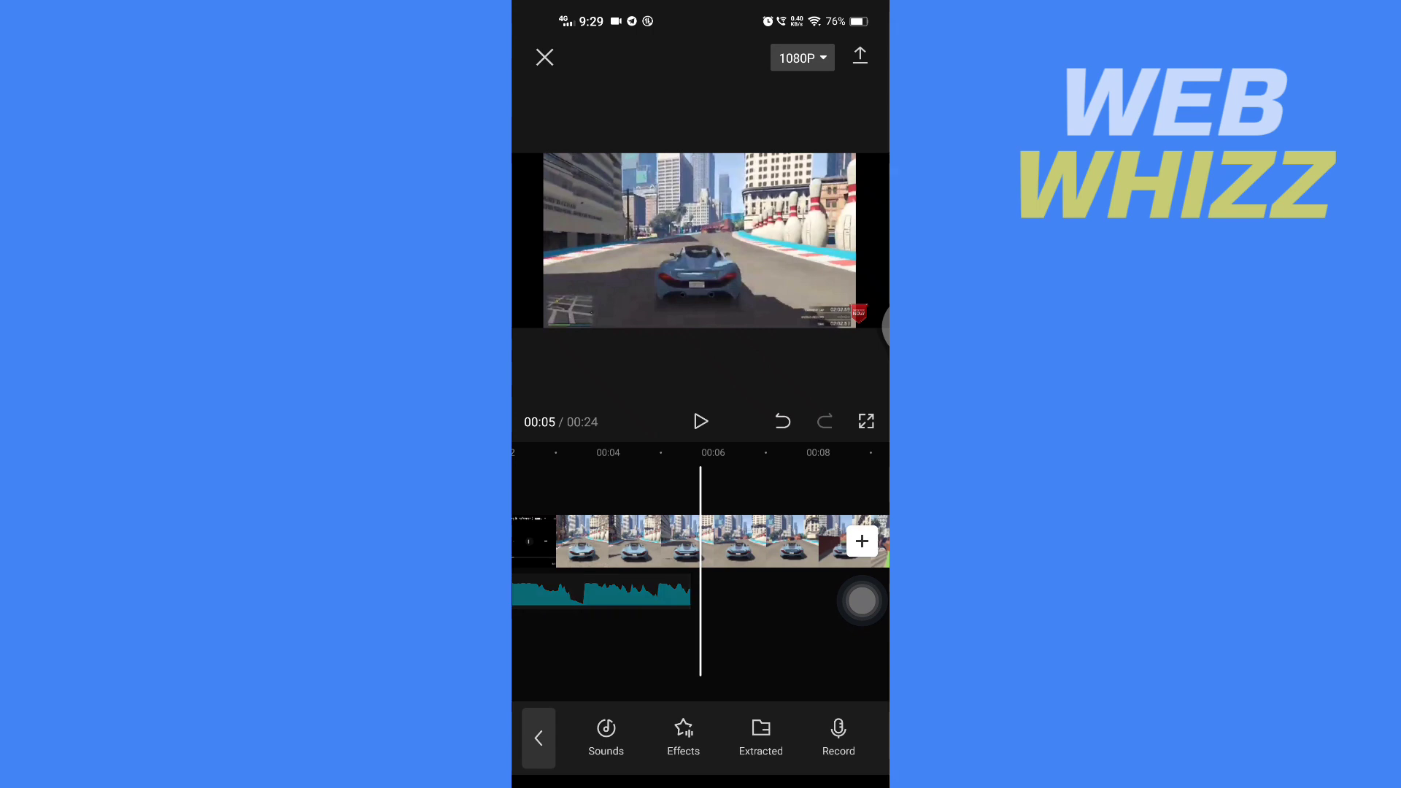
drag(860, 601, 861, 601)
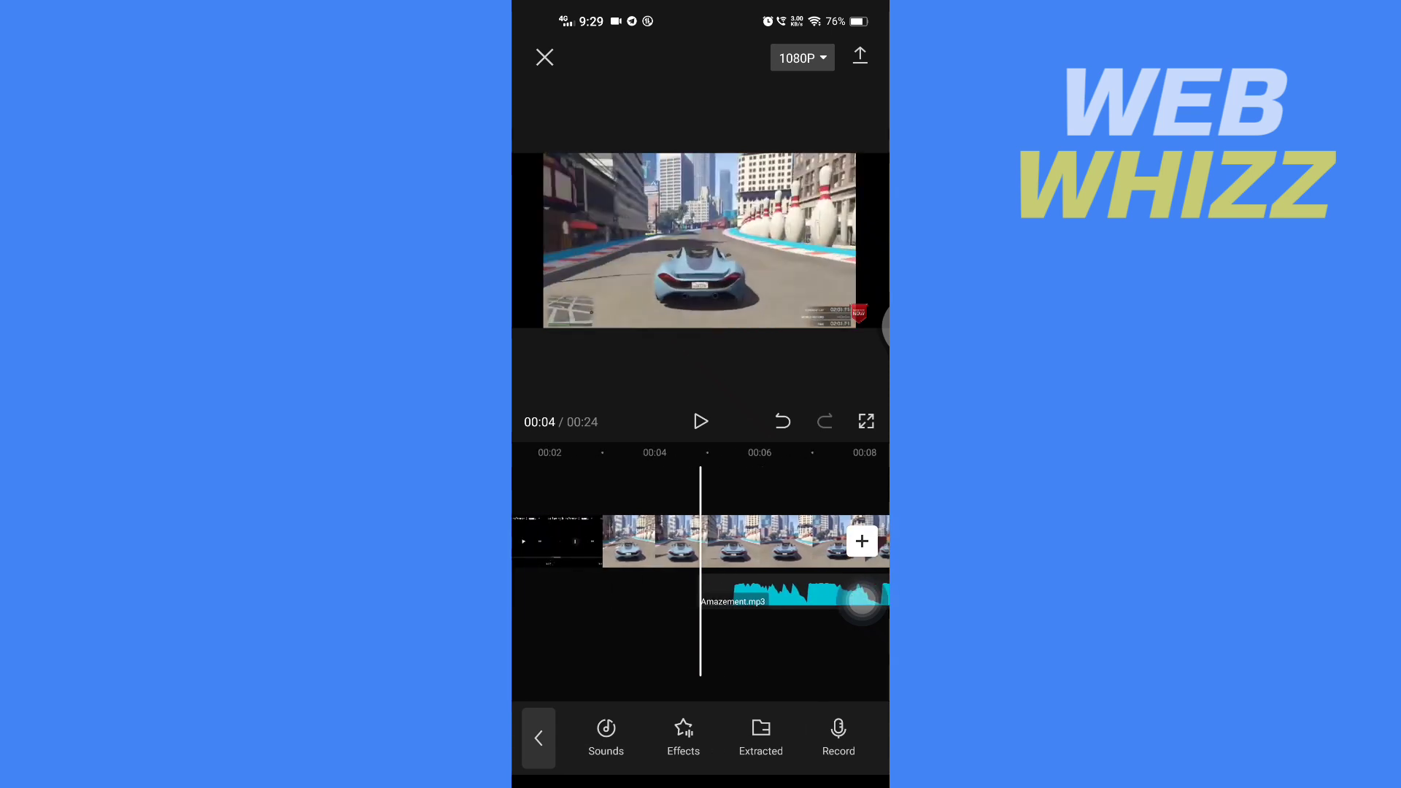